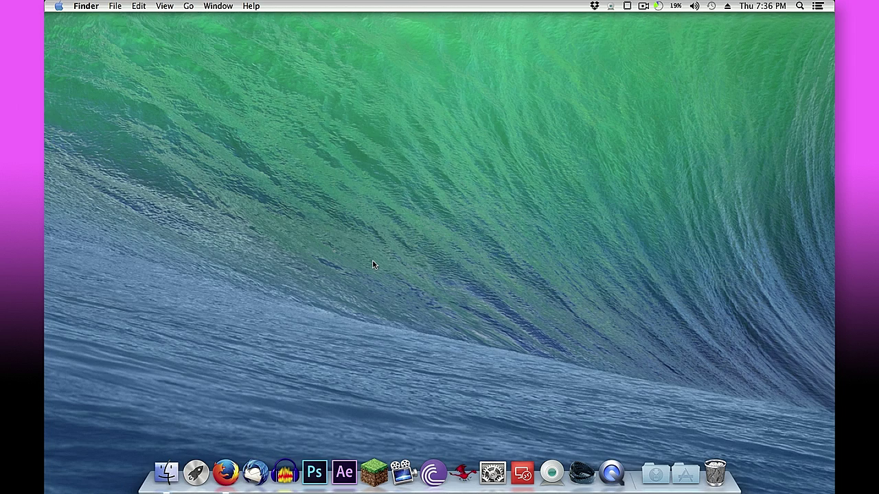
# Step: Switch to Firefox and download Popcorn-Time-0.3.7.2-Mac.dmg from the popcorntime.io site, saving the file
pyautogui.click(226, 475)
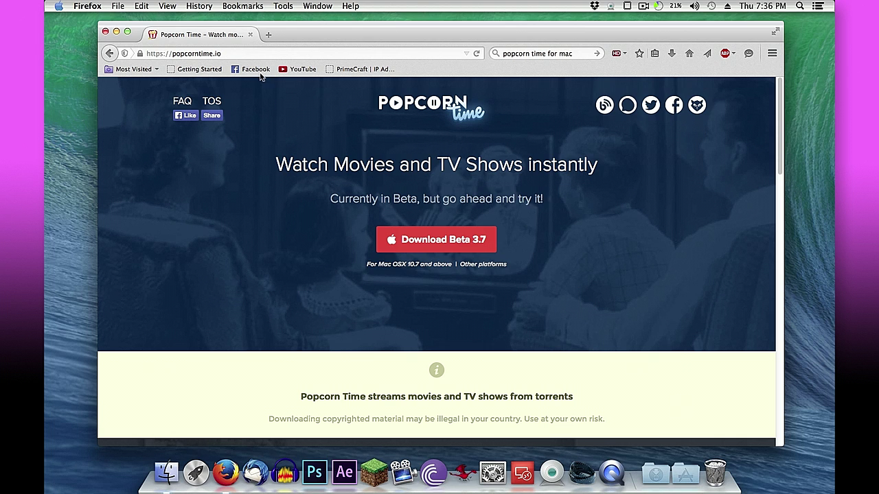
pyautogui.click(249, 54)
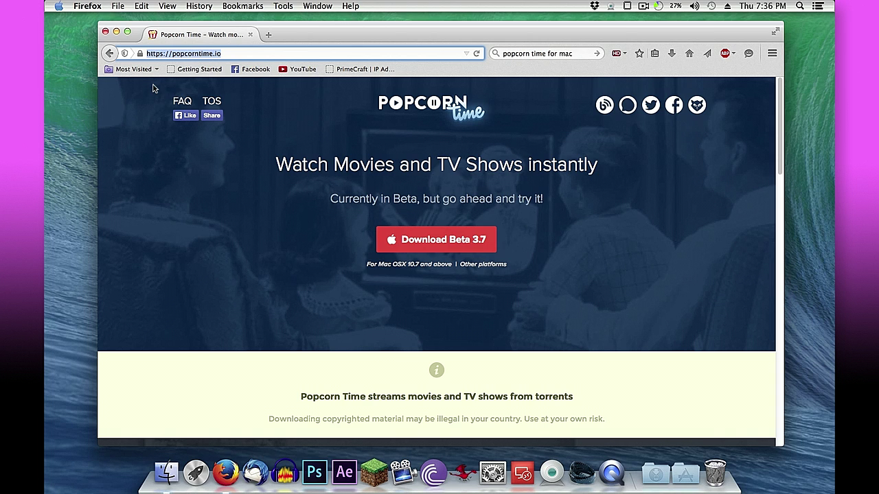
pyautogui.click(223, 54)
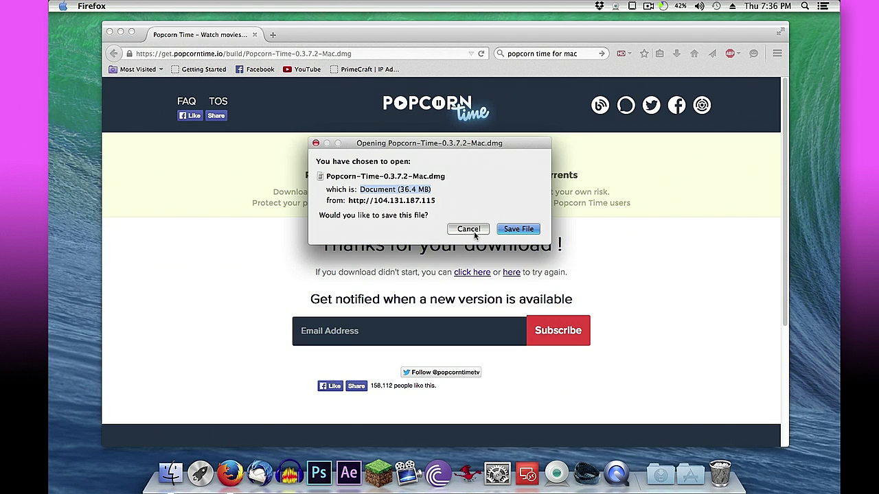
pyautogui.click(517, 230)
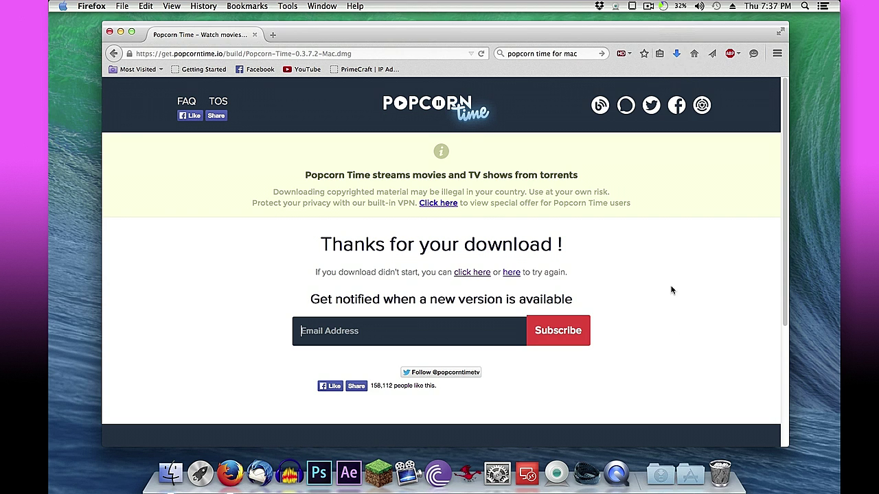
# Step: Open Popcorn-Time-0.3.7.2-Mac.dmg from Downloads, copy Popcorn-Time into the Applications folder and close the installer window
pyautogui.click(661, 474)
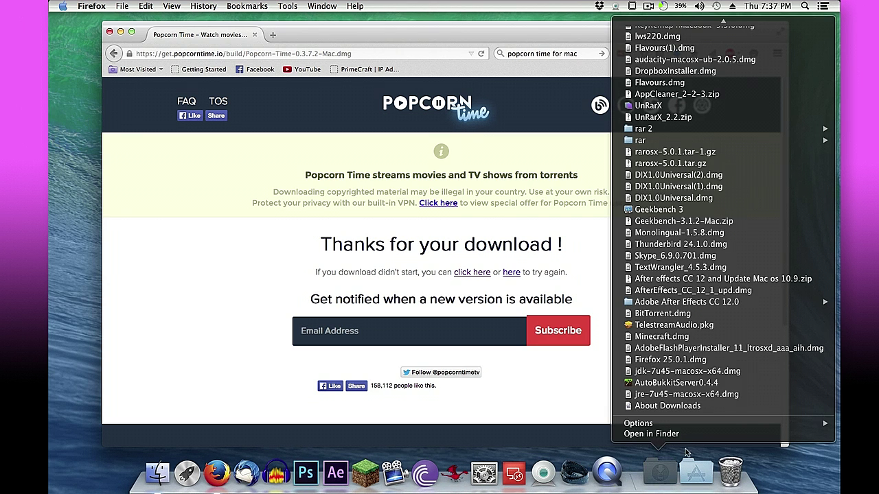
pyautogui.scroll(5, 724, 378)
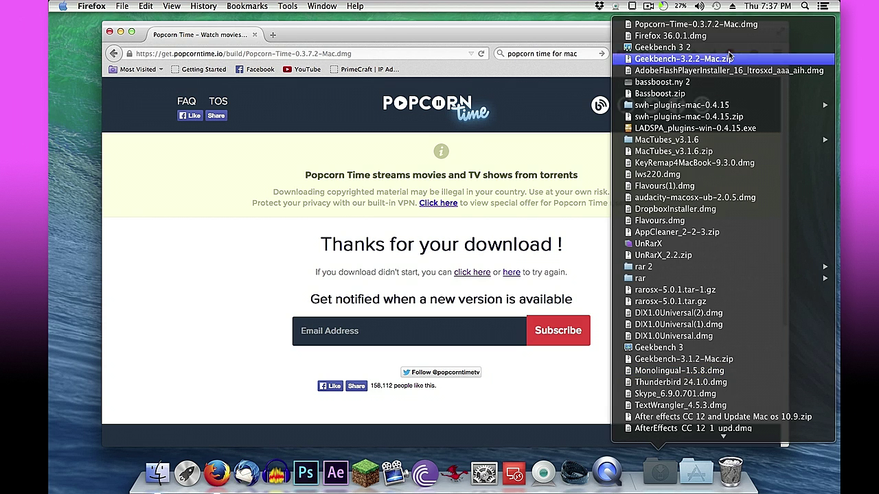
pyautogui.click(739, 30)
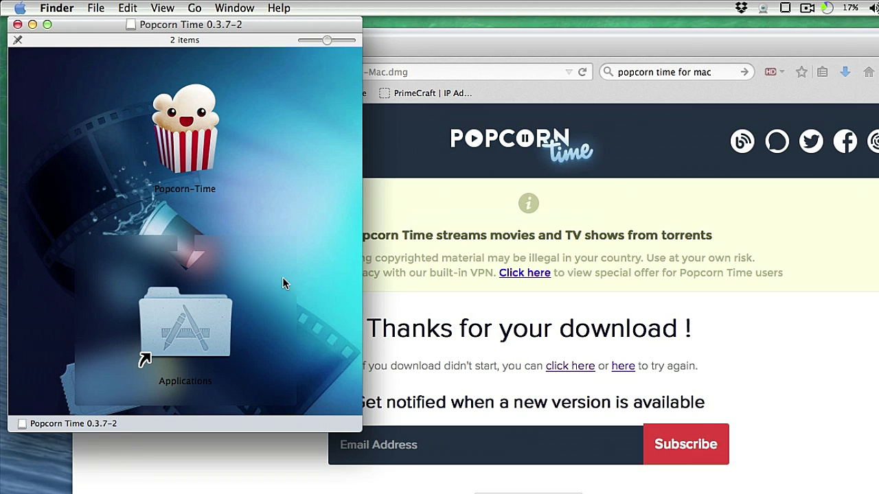
pyautogui.moveTo(196, 165); pyautogui.dragTo(194, 320)
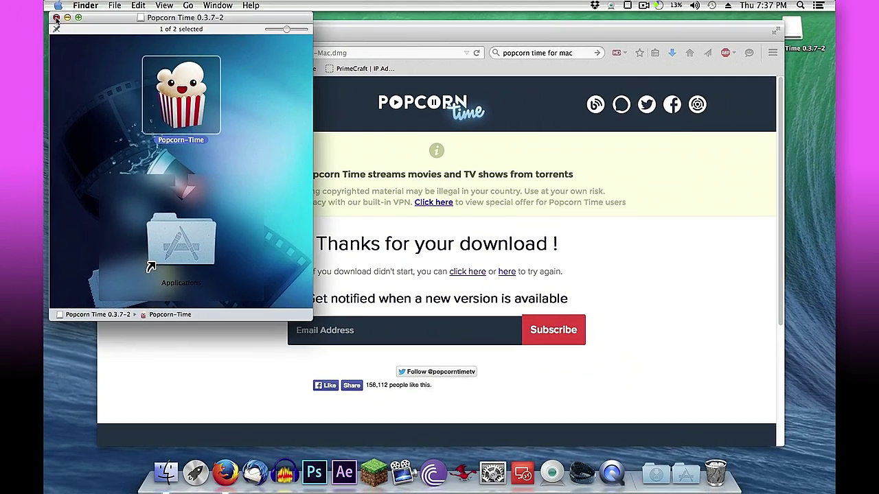
pyautogui.click(56, 18)
# Step: Launch Popcorn-Time from the Applications folder, allow the downloaded app to open and accept its terms of service
pyautogui.click(689, 473)
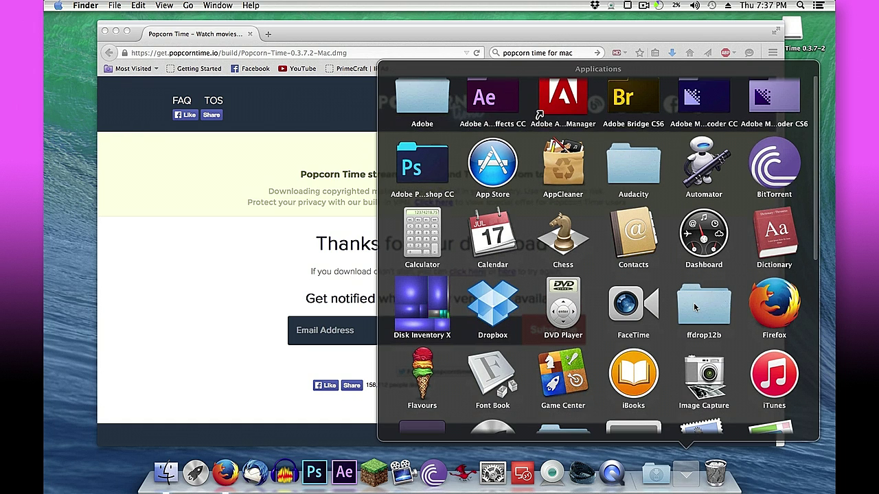
pyautogui.scroll(-2, 695, 308)
pyautogui.scroll(-6, 695, 308)
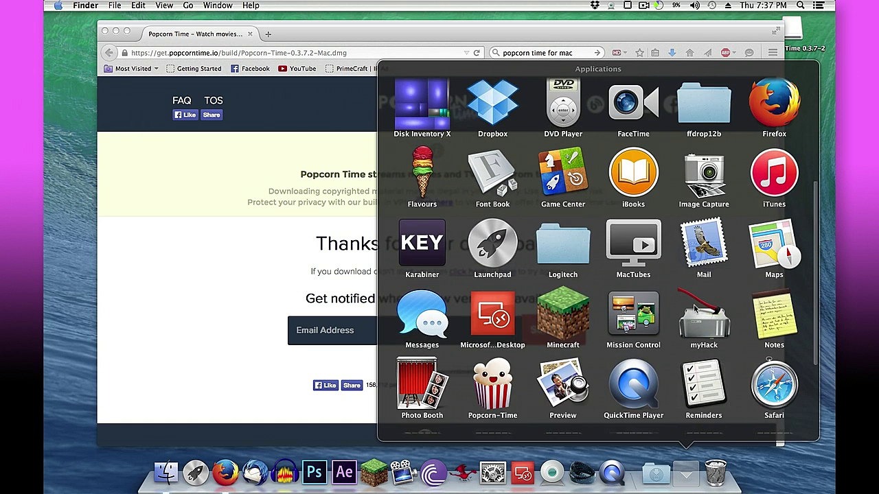
pyautogui.click(500, 382)
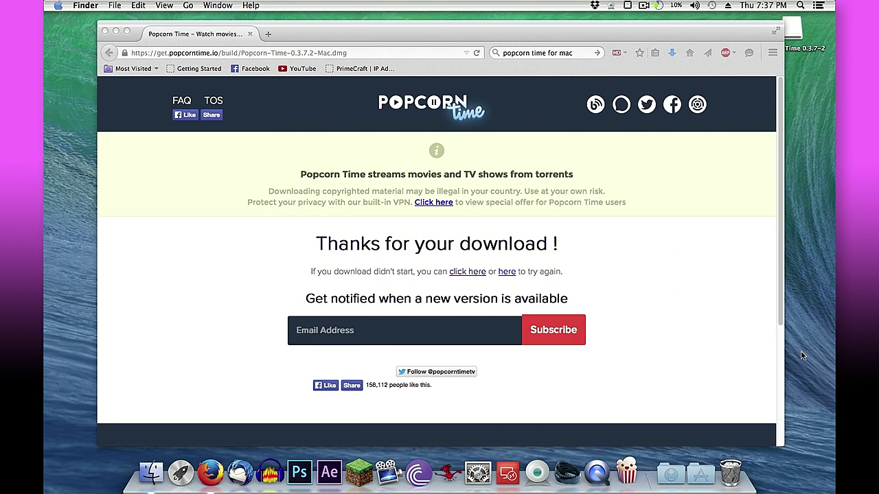
pyautogui.click(117, 32)
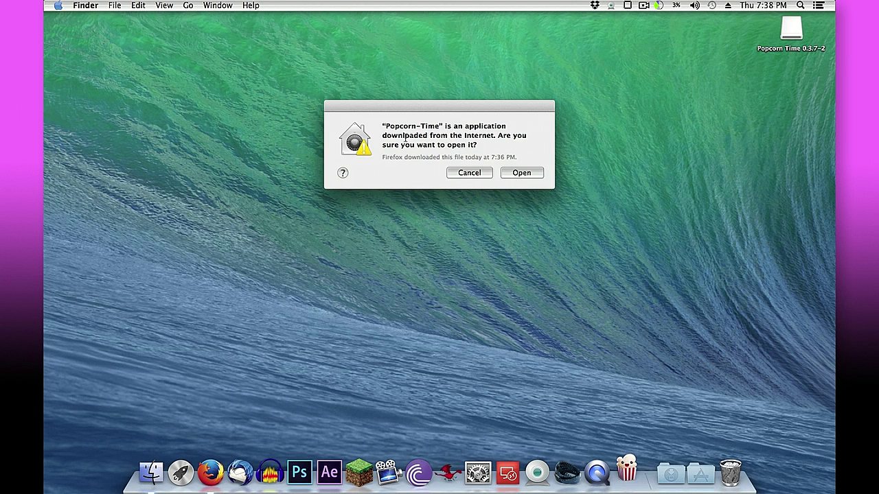
pyautogui.click(521, 176)
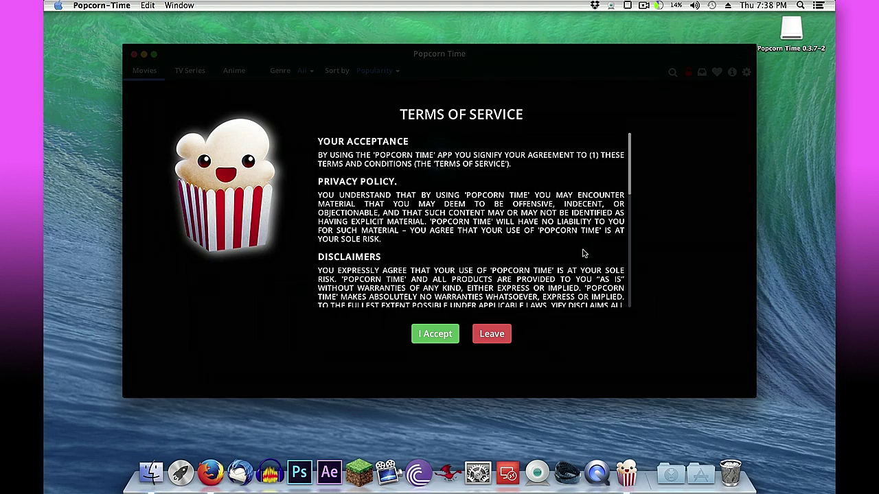
pyautogui.click(431, 336)
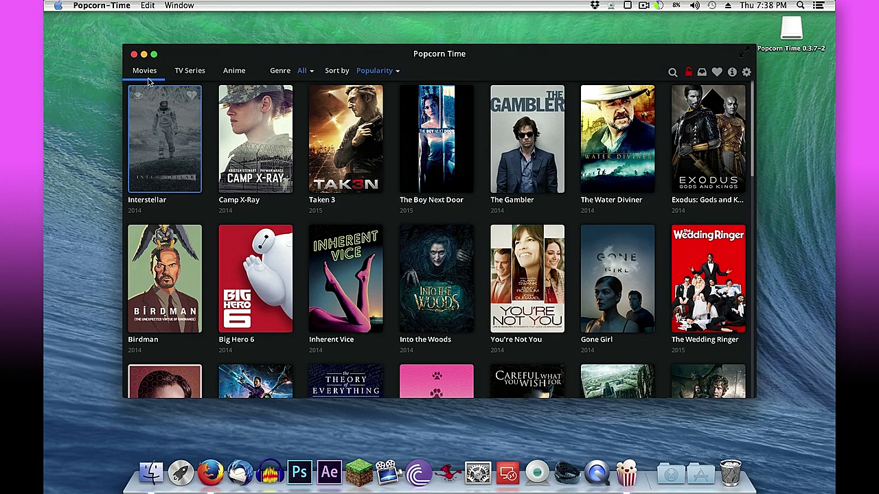
# Step: Browse the Movies catalogue and the TV Series catalogue
pyautogui.scroll(-2, 450, 234)
pyautogui.scroll(-15, 449, 233)
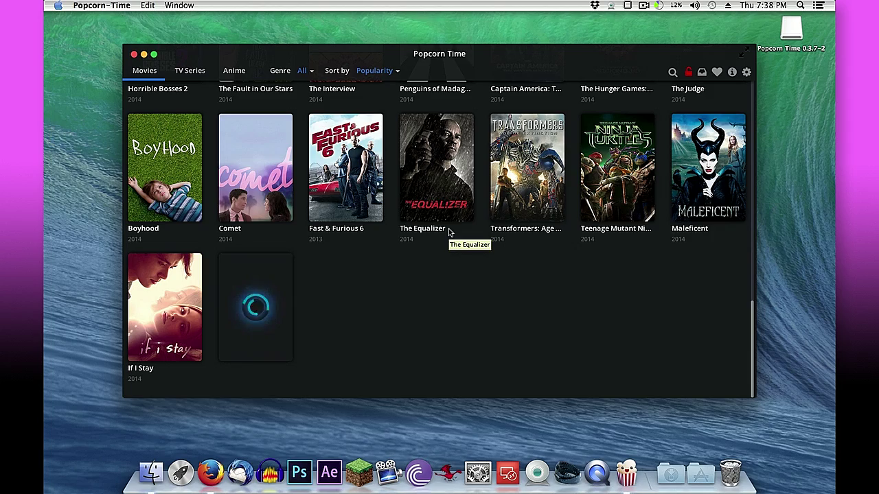
pyautogui.scroll(-12, 511, 272)
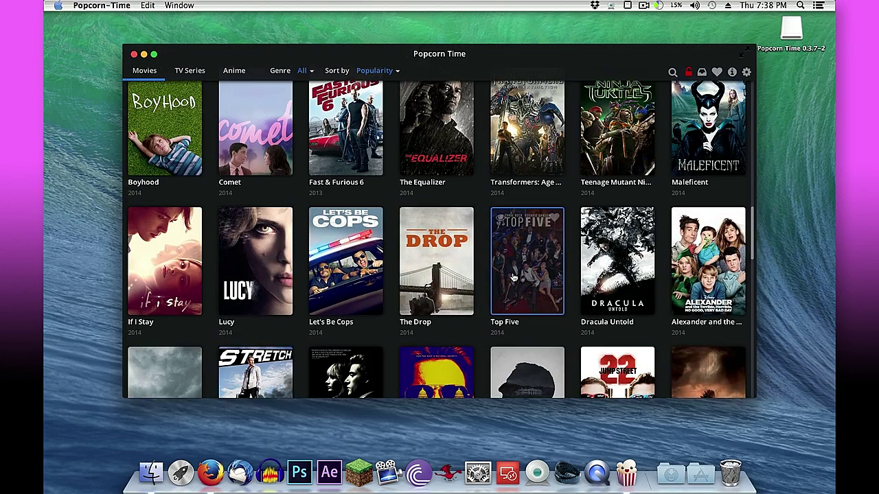
pyautogui.scroll(20, 514, 277)
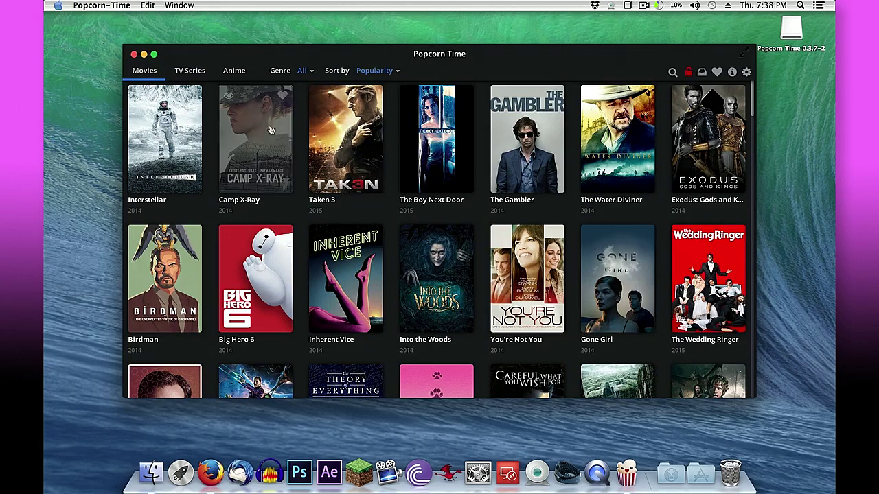
pyautogui.click(189, 71)
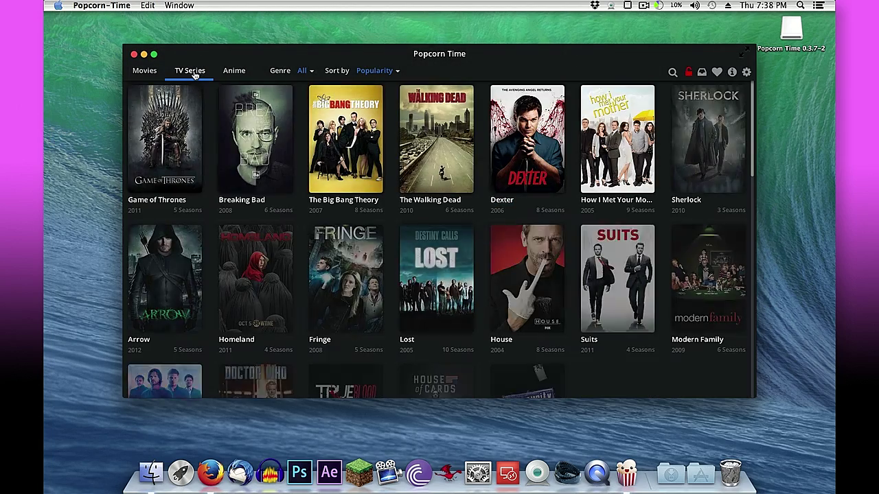
pyautogui.scroll(-15, 434, 203)
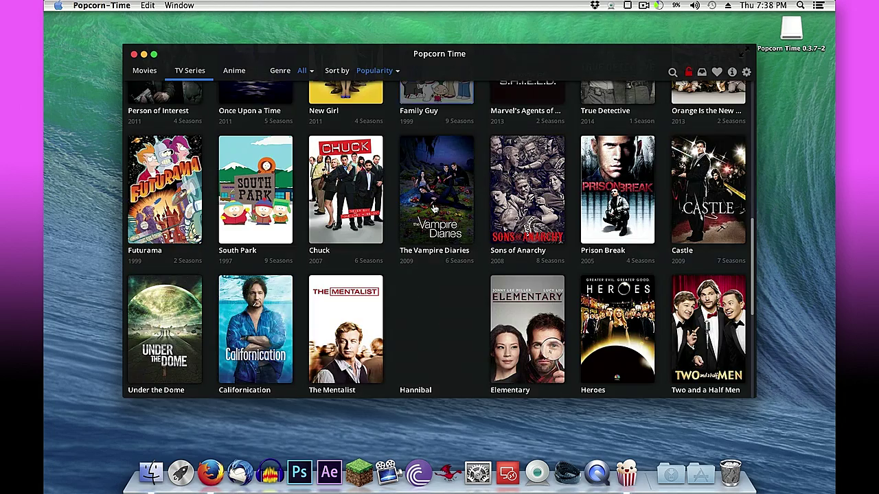
pyautogui.scroll(15, 433, 206)
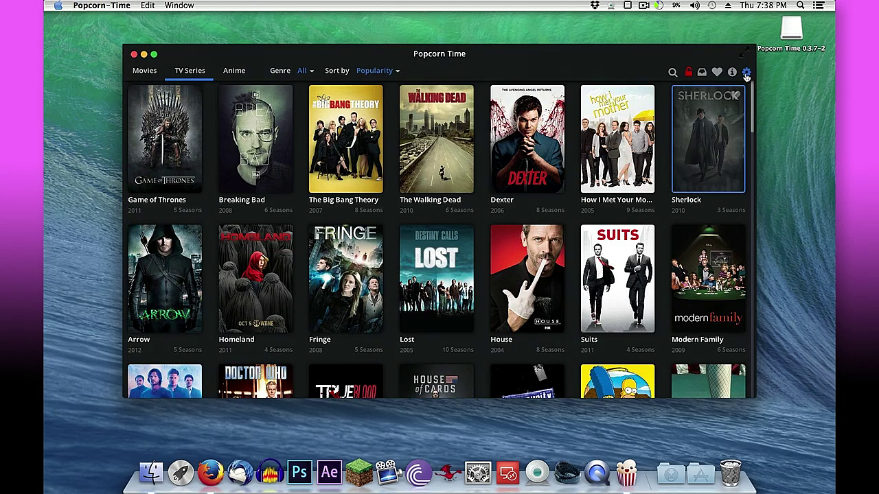
# Step: Turn on the advanced settings in Popcorn Time, review all the options, and close the settings and the app
pyautogui.click(747, 72)
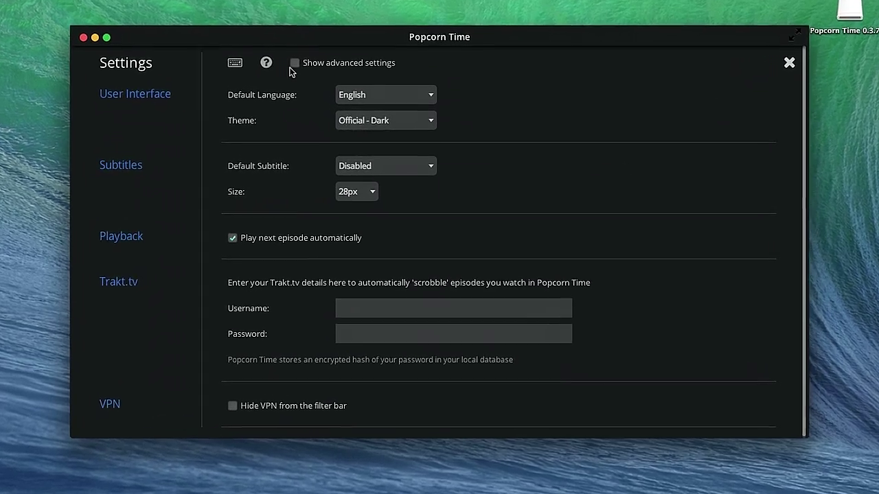
pyautogui.click(294, 64)
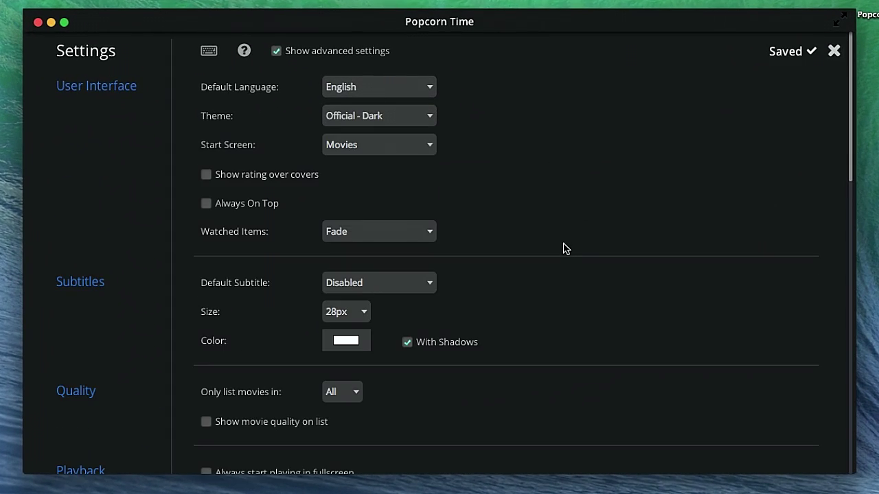
pyautogui.scroll(-5, 565, 247)
pyautogui.scroll(-1, 602, 248)
pyautogui.scroll(-10, 671, 268)
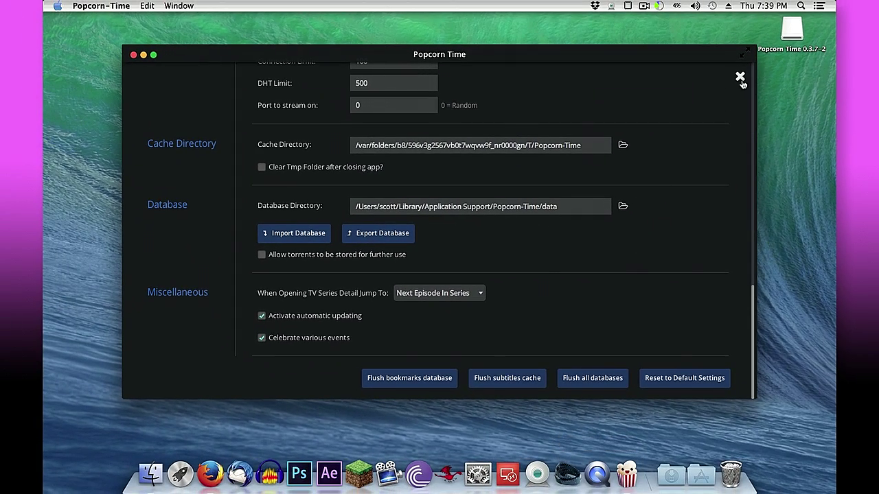
pyautogui.click(764, 56)
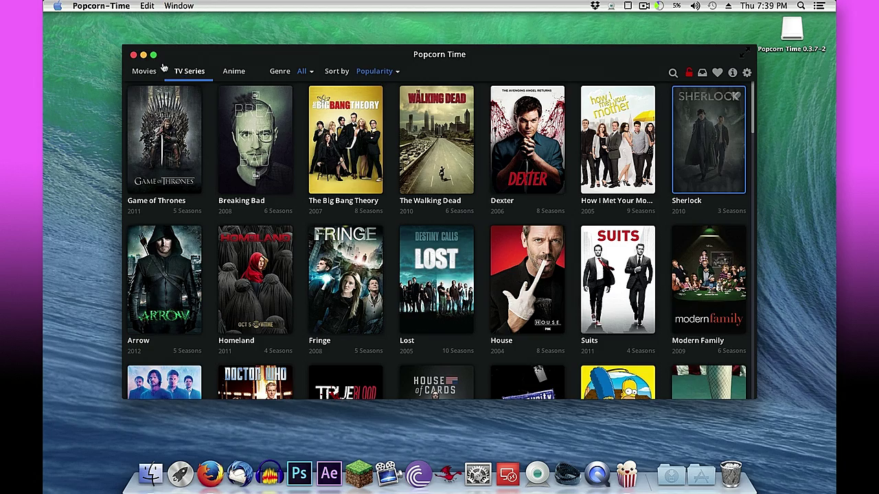
pyautogui.click(133, 54)
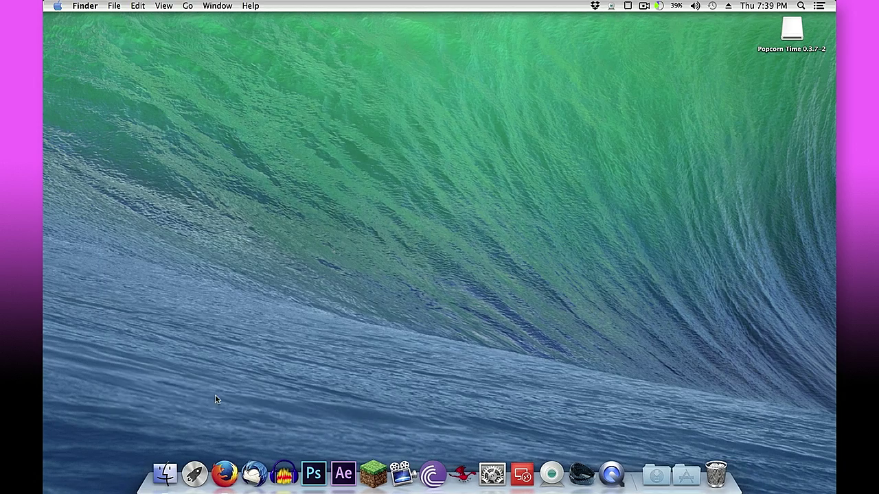
# Step: Switch to Firefox and go back to the Google results for "popcorn time for mac"
pyautogui.click(210, 474)
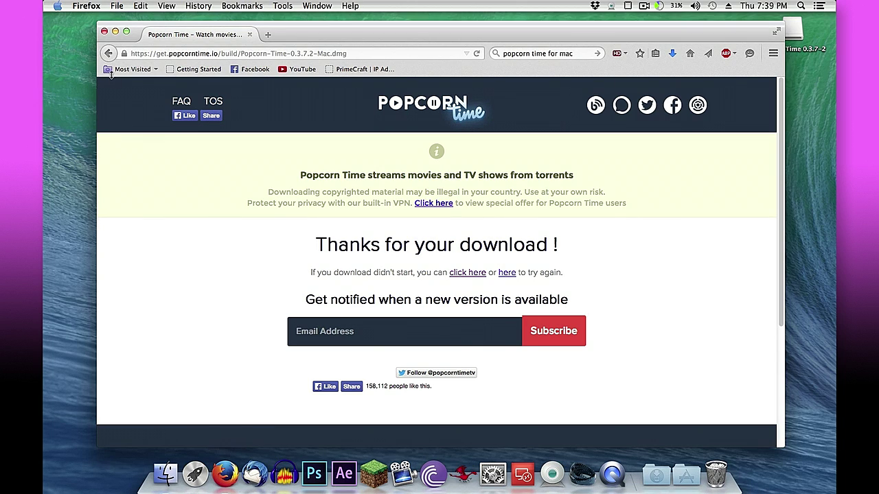
pyautogui.click(107, 53)
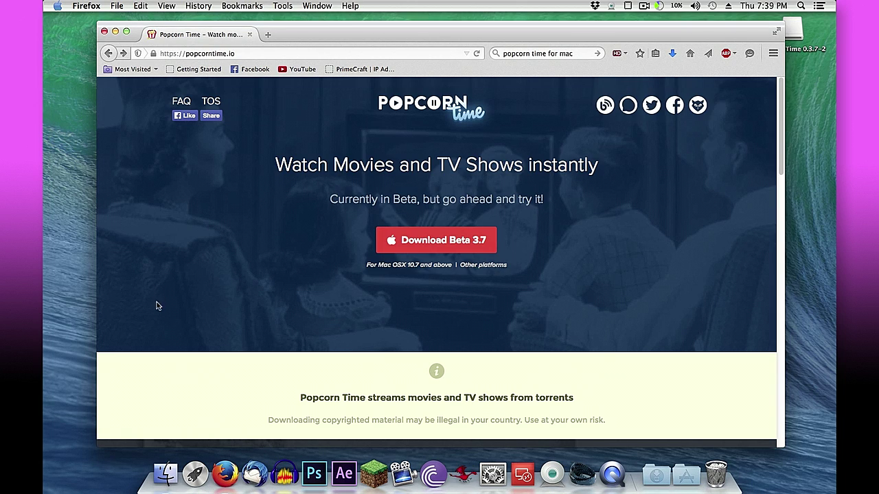
pyautogui.click(107, 53)
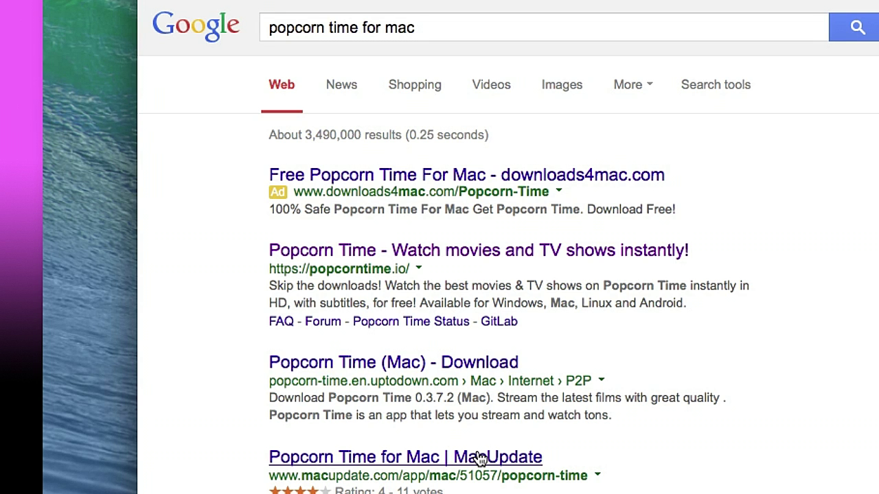
# Step: Open the popcorn-time.se search result and download Beta 5.2.2, saving PopcornTime-latest.dmg
pyautogui.scroll(-5, 405, 466)
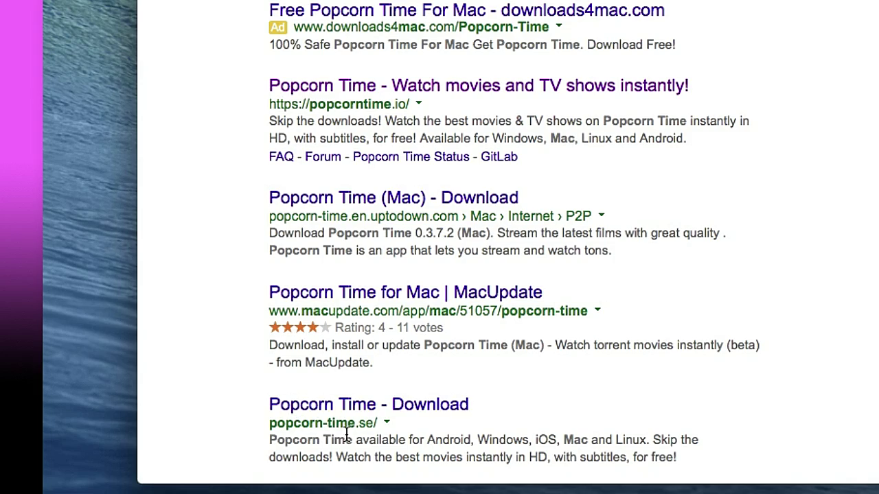
pyautogui.click(341, 411)
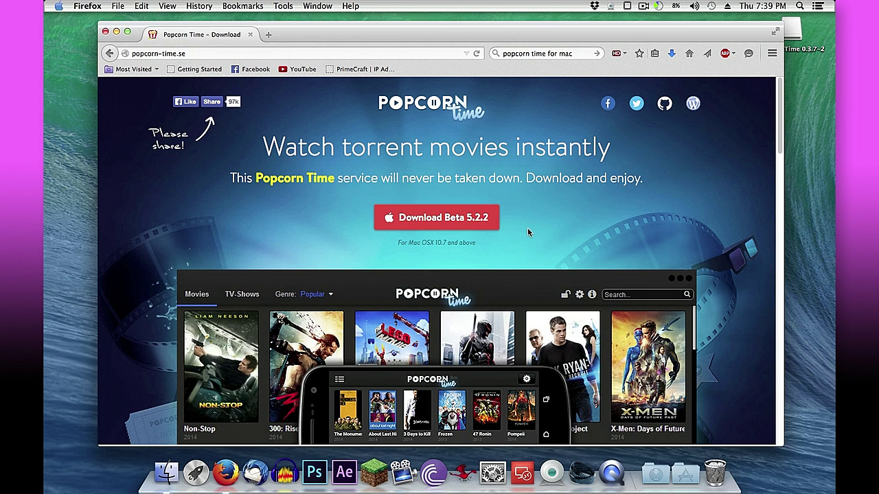
pyautogui.click(476, 228)
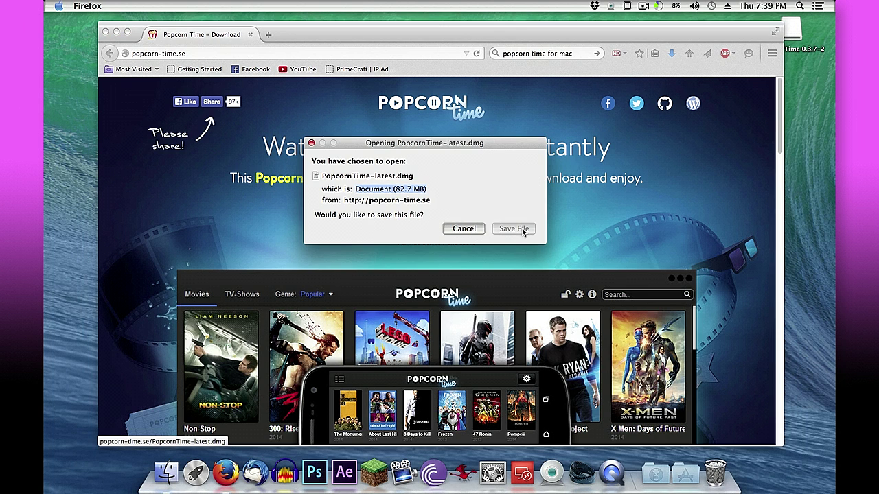
pyautogui.click(514, 229)
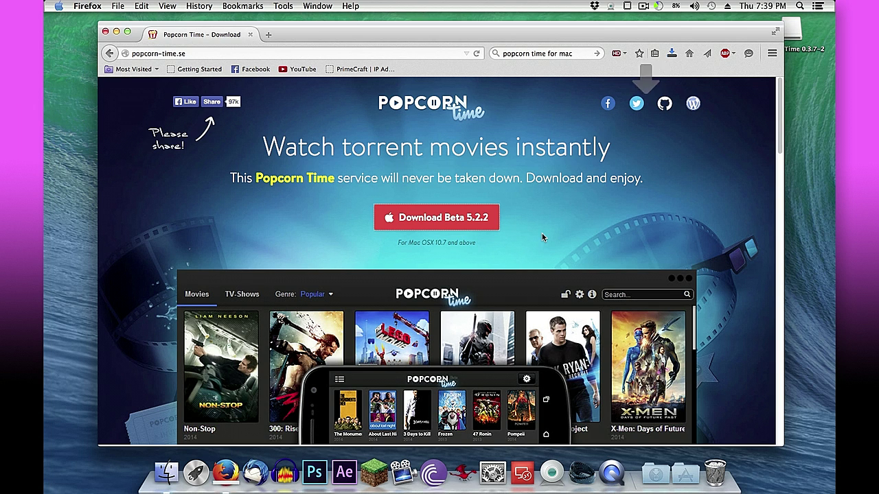
# Step: Revisit the popcorntime.io page from the search results to view its download options, and return to the results
pyautogui.click(110, 53)
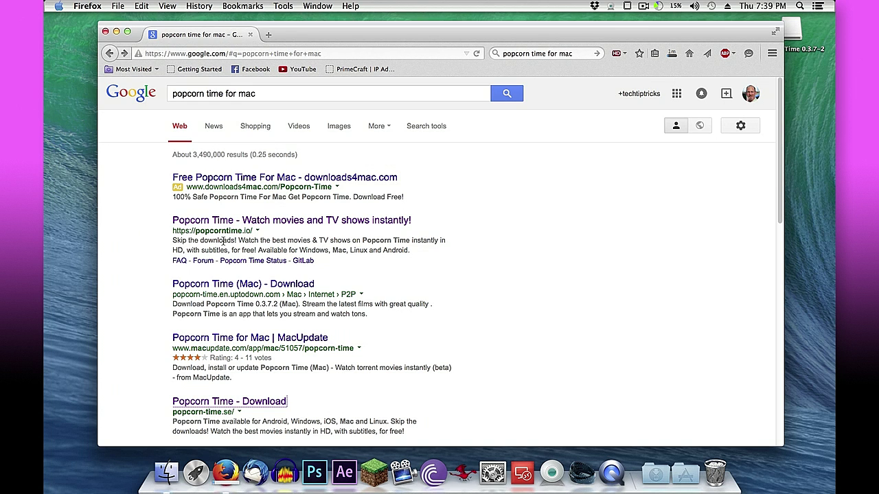
pyautogui.click(278, 225)
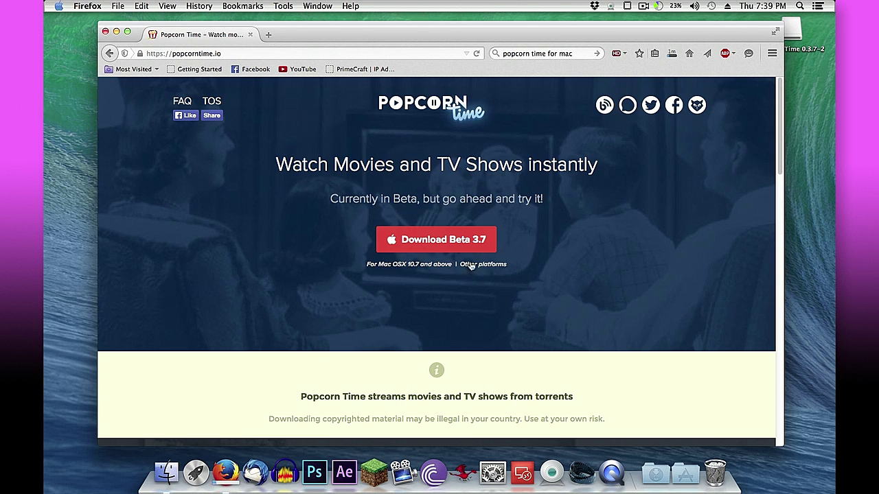
pyautogui.click(108, 54)
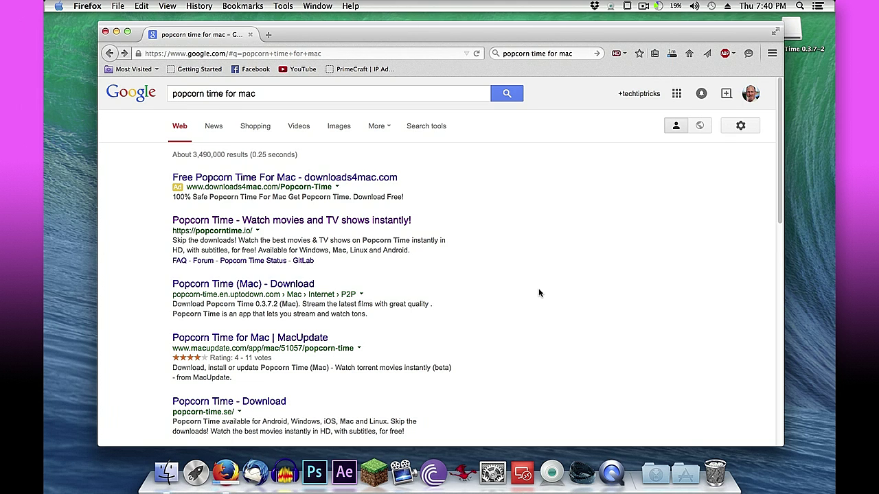
# Step: Open the popcorn-time.se search result and postpone the system update notification with Remind Me Tomorrow
pyautogui.click(239, 406)
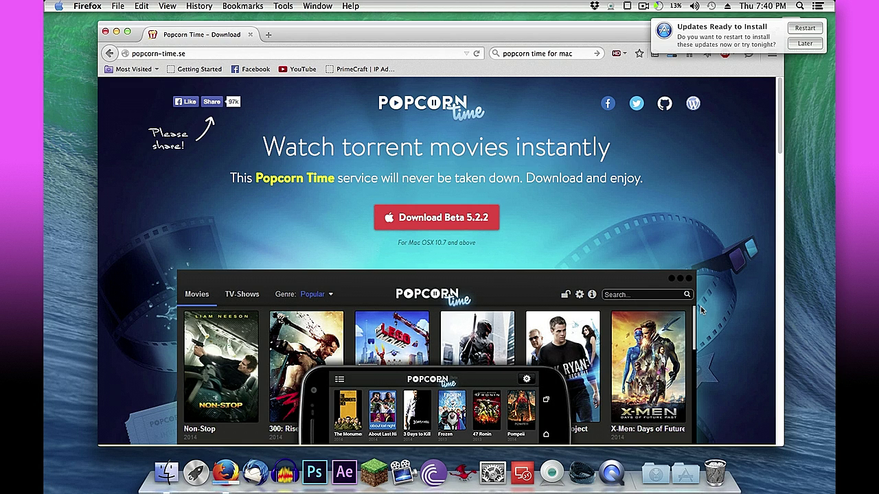
pyautogui.click(813, 46)
pyautogui.click(814, 45)
pyautogui.click(815, 46)
pyautogui.click(815, 45)
pyautogui.click(814, 46)
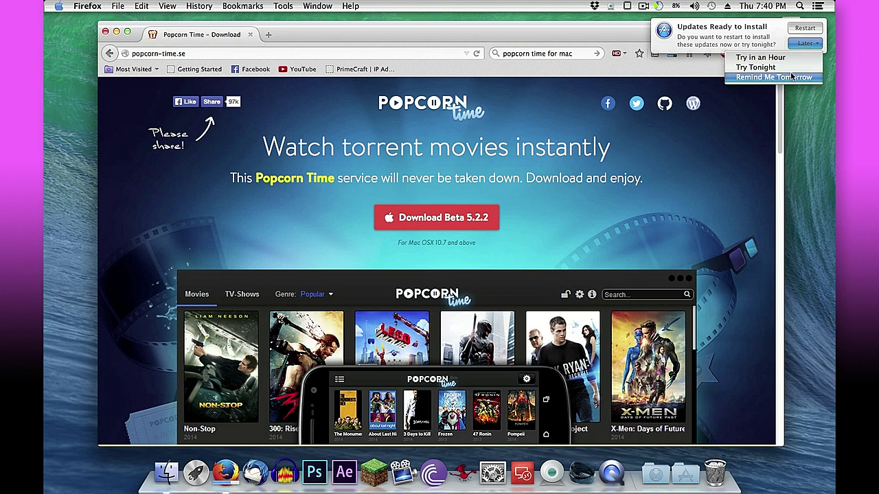
pyautogui.click(789, 77)
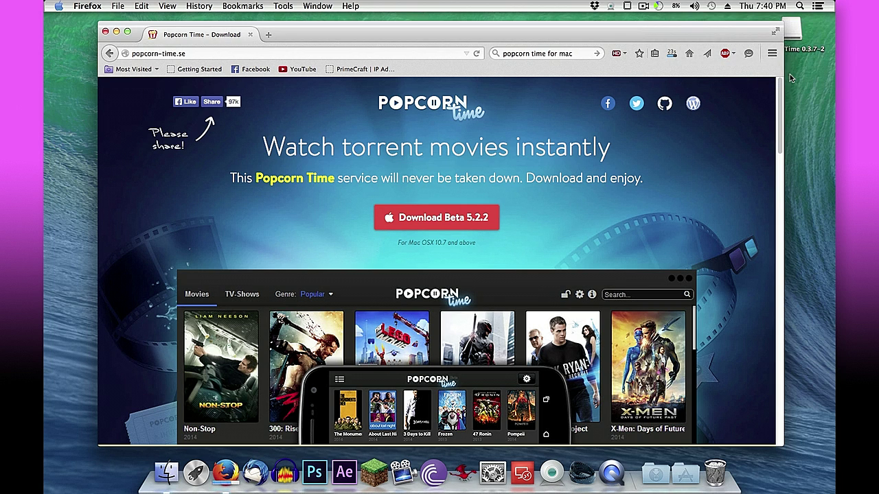
# Step: Open the downloaded PopcornTime-latest.dmg and launch PopcornTime from it, accepting the downloaded-application warning
pyautogui.click(672, 58)
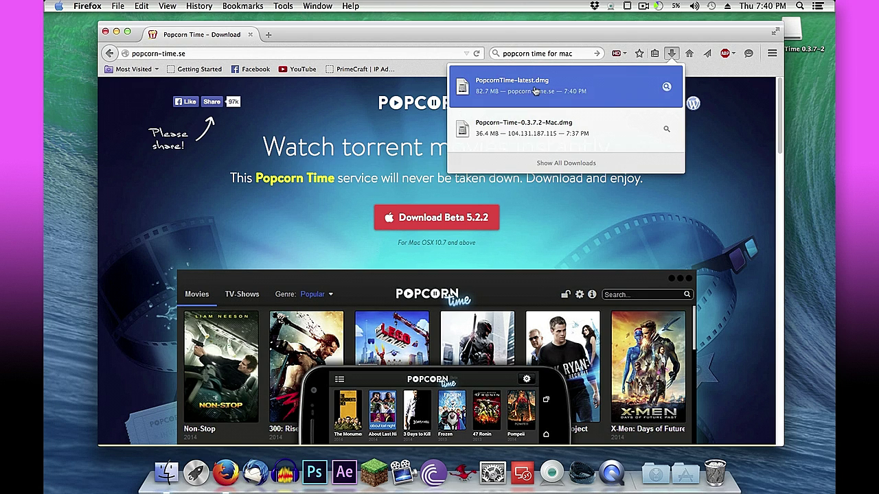
pyautogui.click(535, 90)
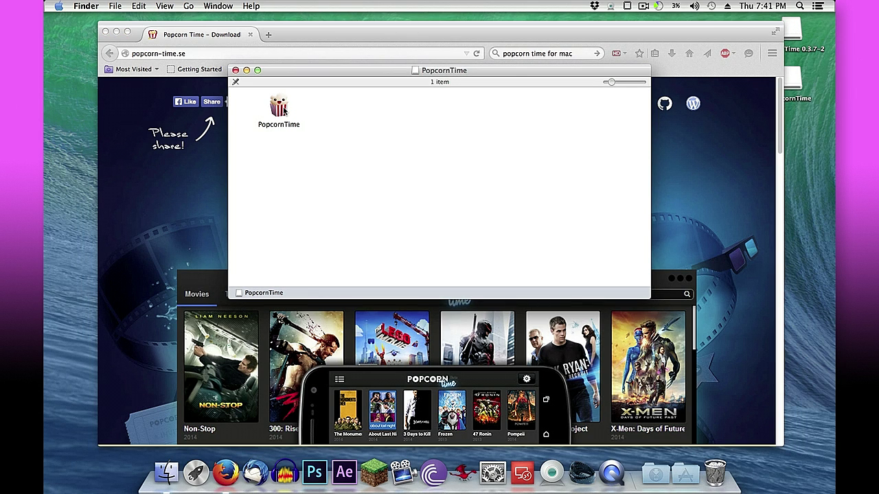
pyautogui.doubleClick(280, 109)
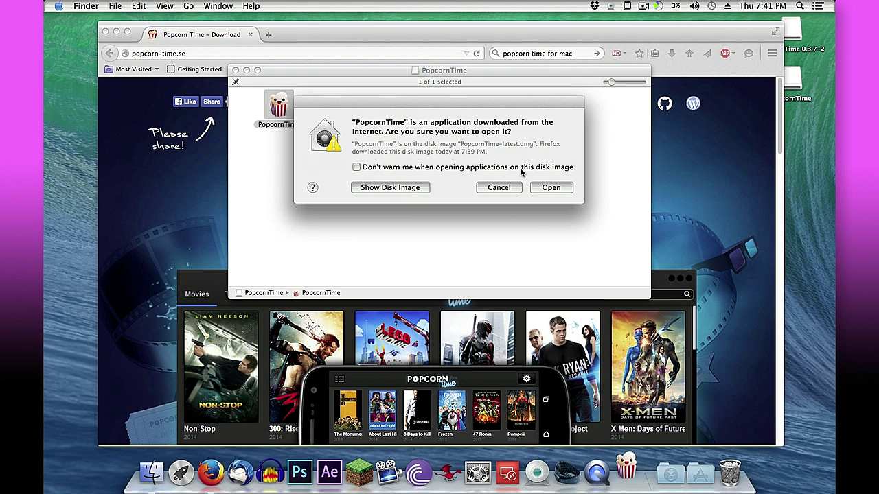
pyautogui.click(551, 188)
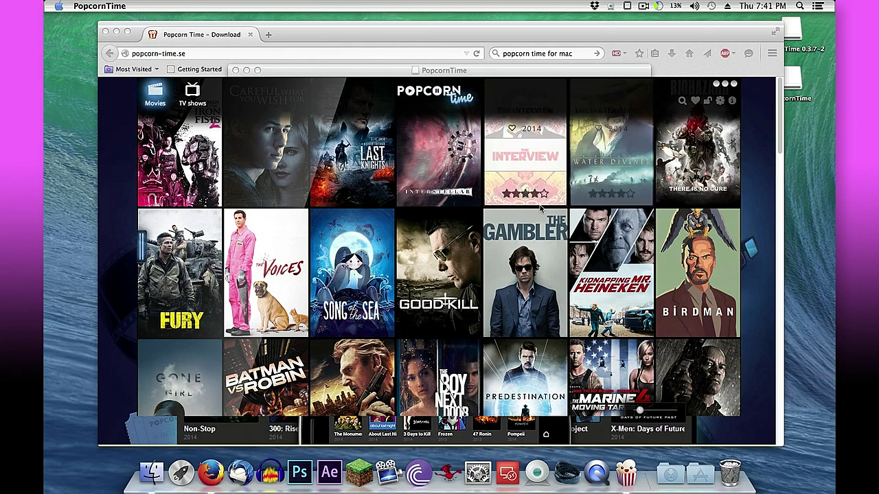
# Step: Browse PopcornTime's movie catalogue down to the last loaded titles and back up
pyautogui.scroll(-4, 529, 206)
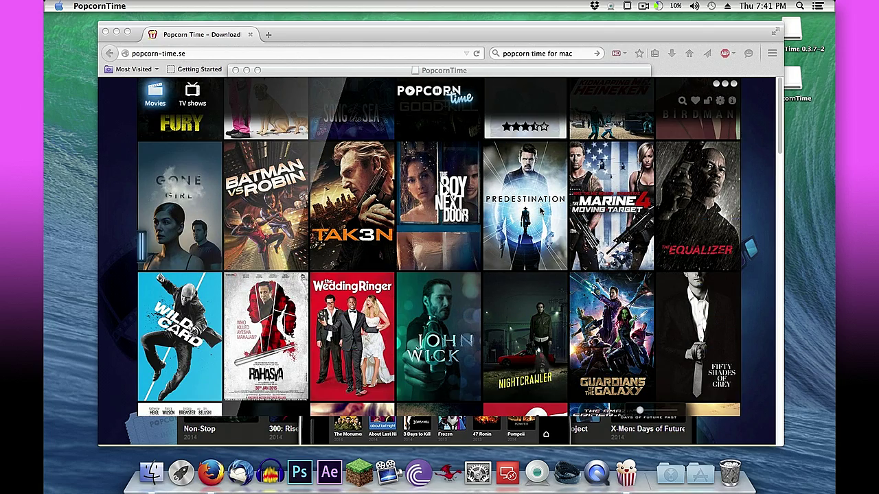
pyautogui.scroll(-8, 540, 213)
pyautogui.scroll(-12, 541, 213)
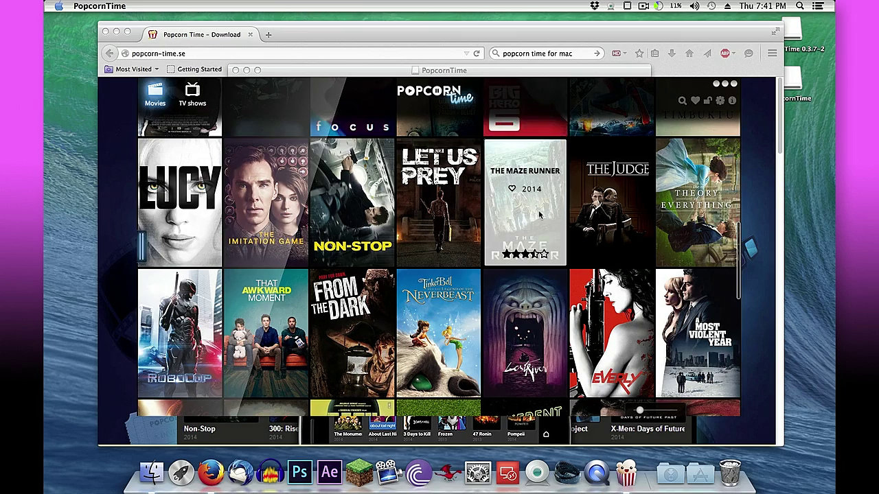
pyautogui.scroll(-4, 511, 217)
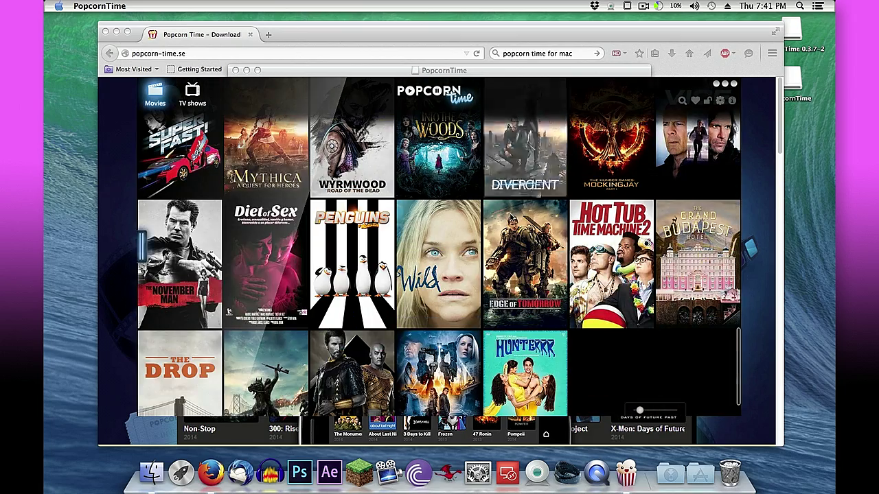
pyautogui.scroll(5, 511, 217)
pyautogui.scroll(15, 510, 217)
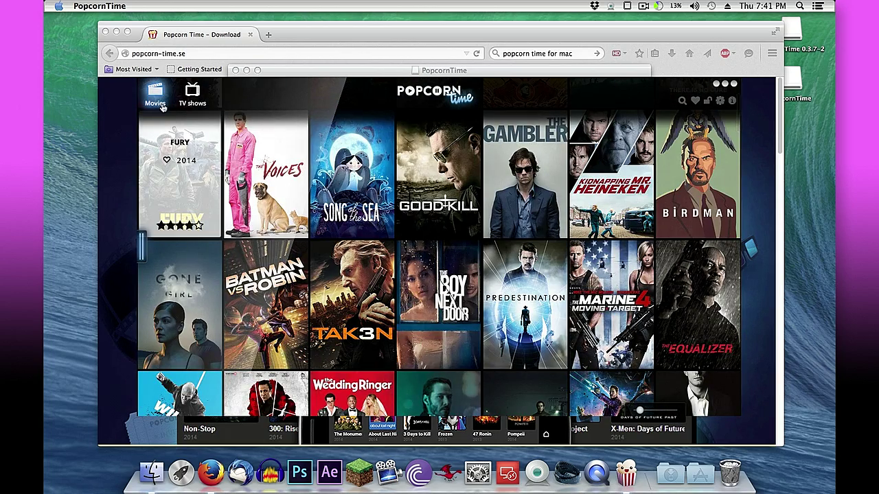
# Step: Switch to the TV shows catalogue in PopcornTime, browse its titles, and return to the start of the list
pyautogui.click(190, 96)
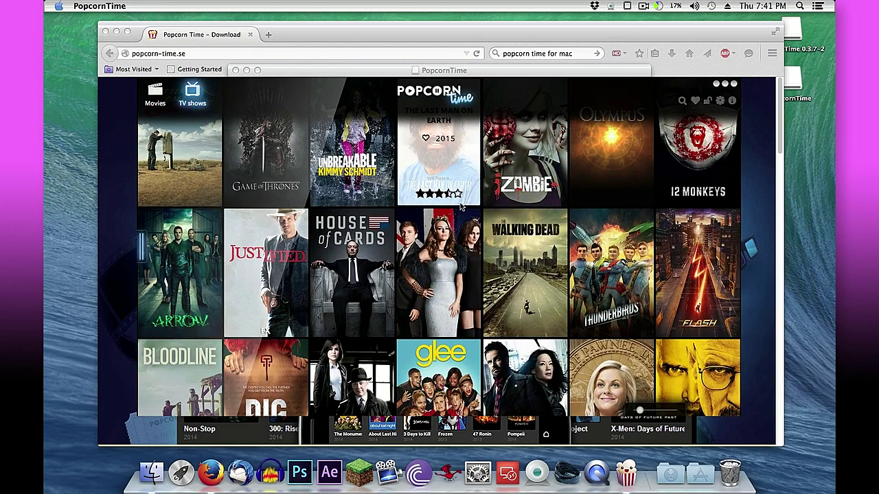
pyautogui.scroll(-10, 465, 203)
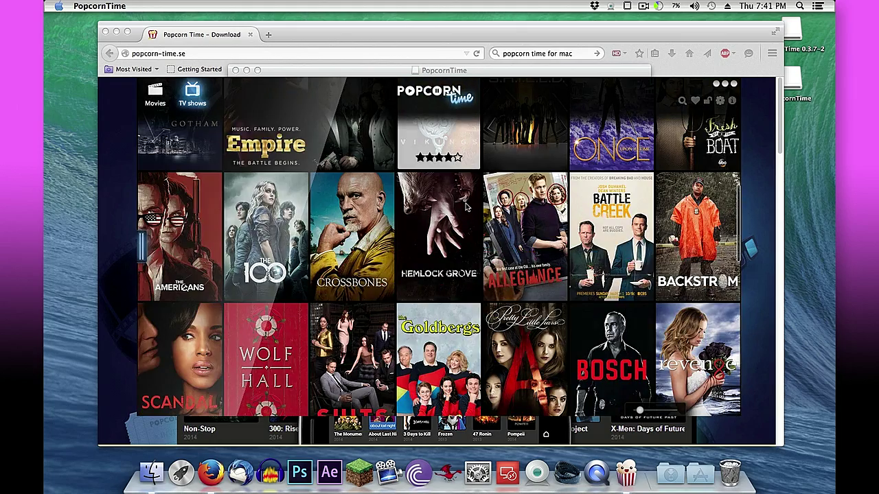
pyautogui.scroll(10, 465, 203)
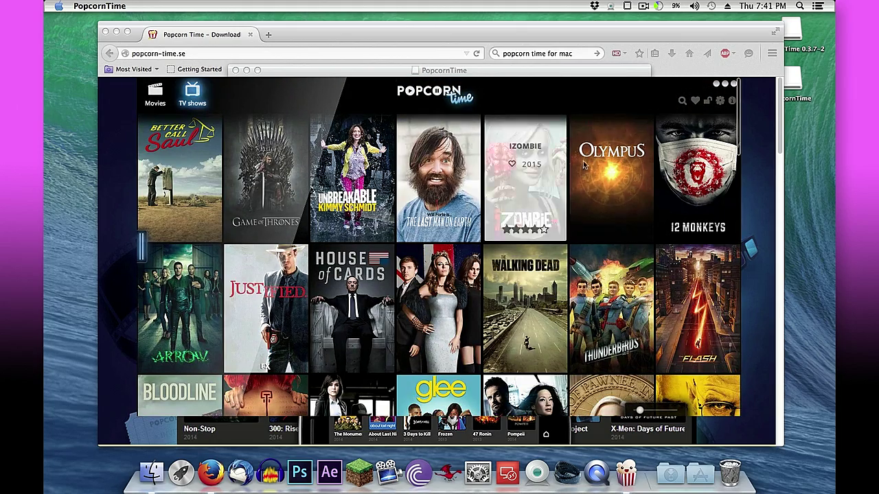
# Step: Review PopcornTime's interface, seeding, subtitles and downloads settings, and close them to return to the TV shows
pyautogui.click(720, 102)
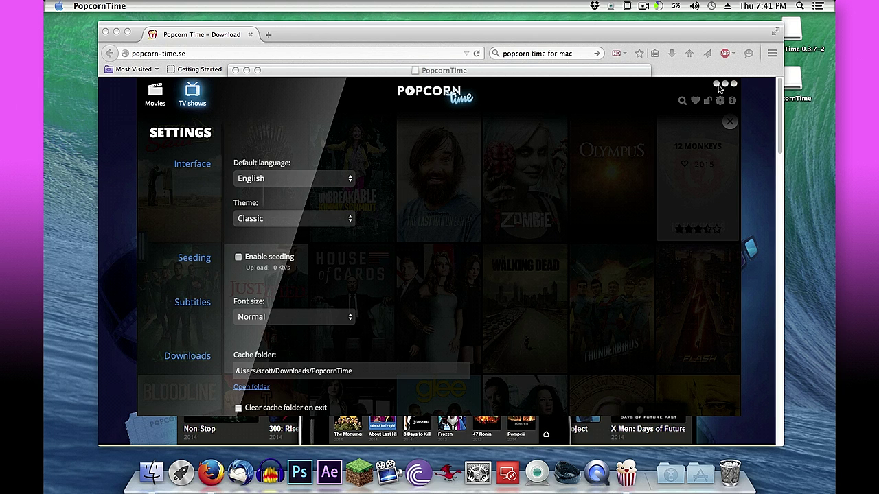
pyautogui.click(729, 122)
pyautogui.scroll(-3, 457, 192)
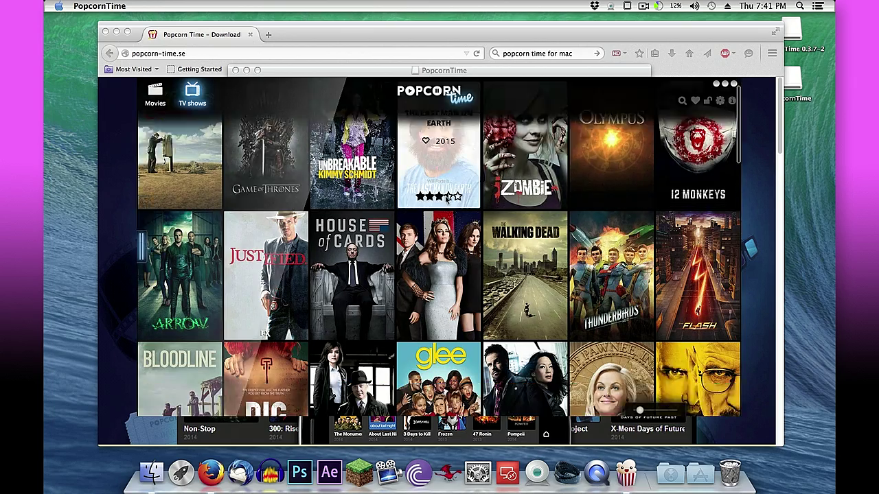
pyautogui.scroll(3, 446, 199)
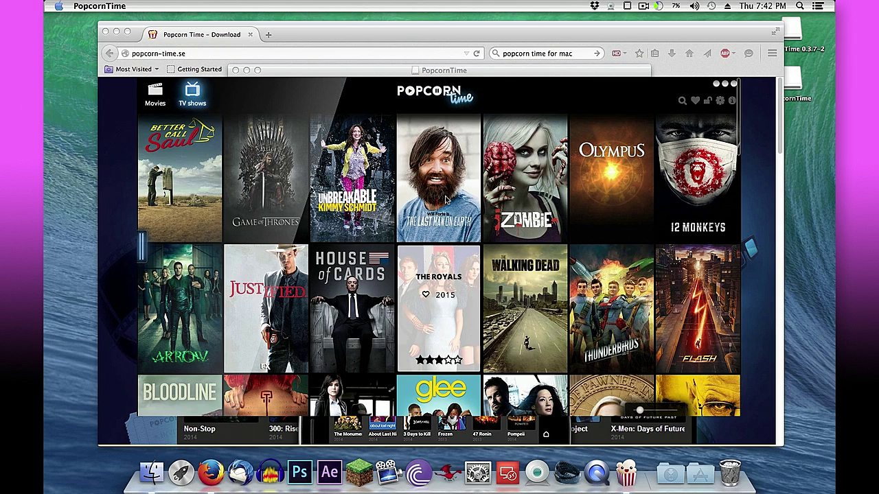
# Step: Close the PopcornTime app window and the PopcornTime disk image window
pyautogui.click(716, 83)
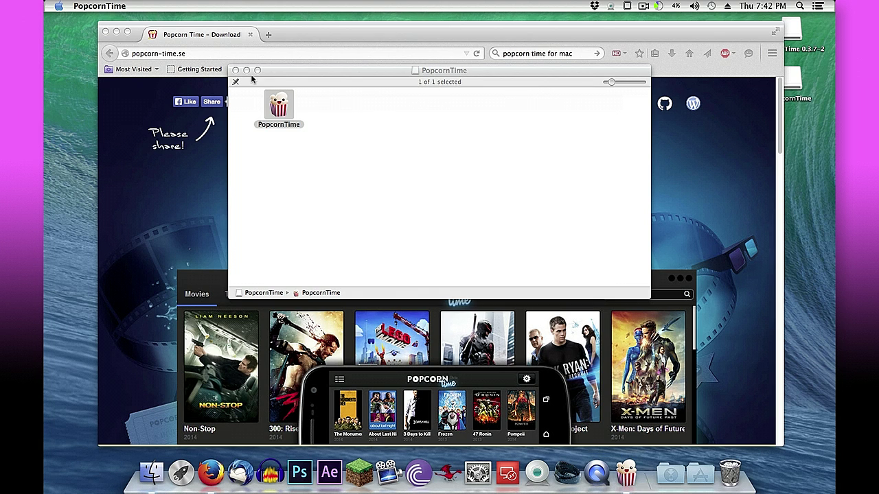
pyautogui.click(235, 70)
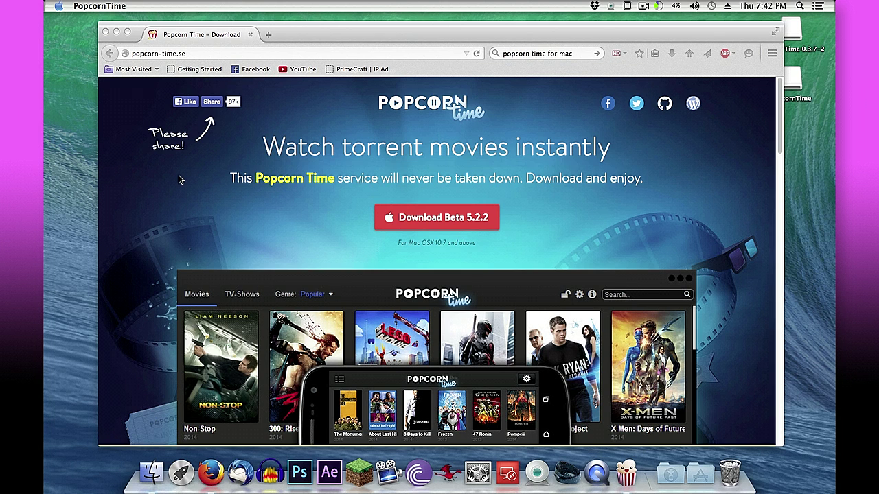
# Step: Go back to the Google results in Firefox, revisit the popcorntime.io page, and return to the results
pyautogui.click(109, 52)
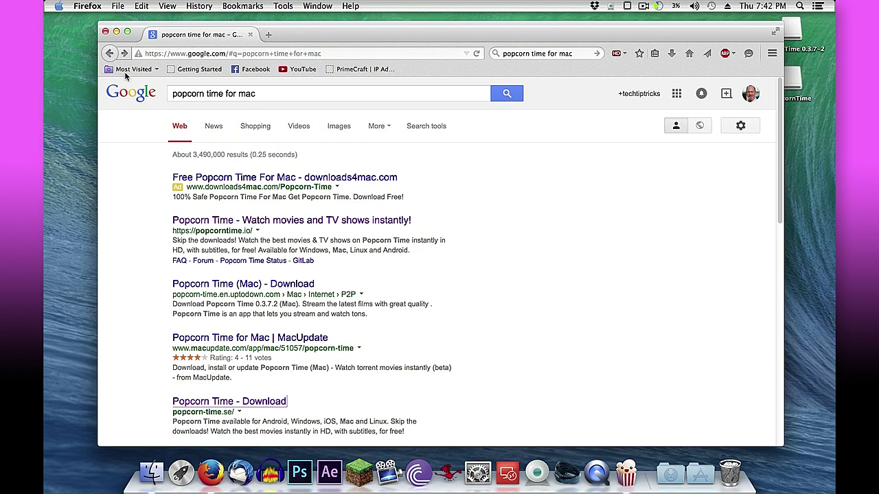
pyautogui.click(244, 220)
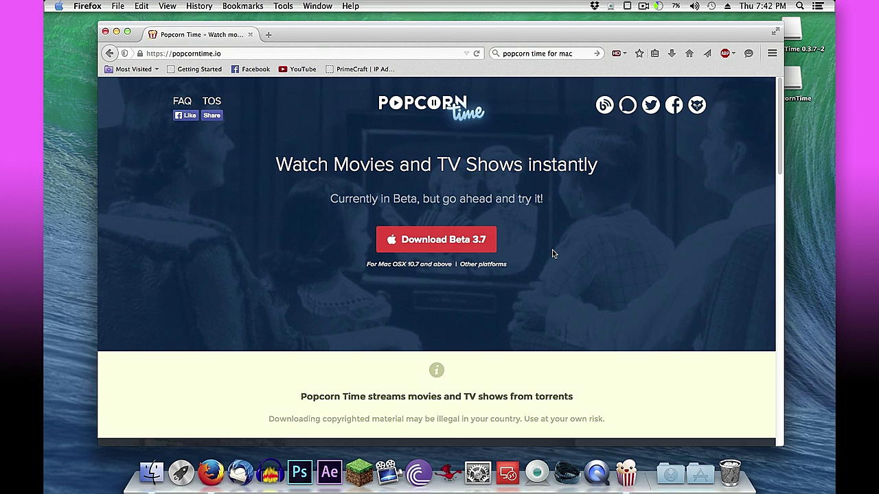
pyautogui.click(114, 54)
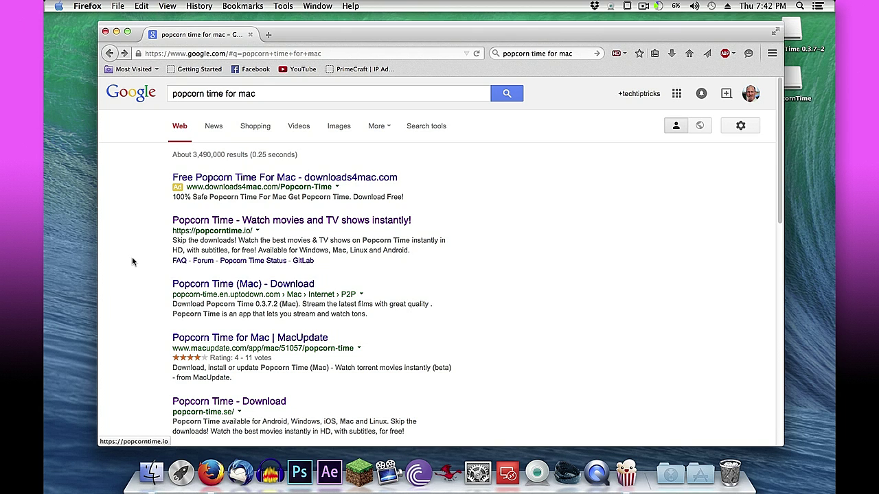
# Step: Close the YouTube High Definition tab and the Firefox window with the Google results
pyautogui.click(203, 404)
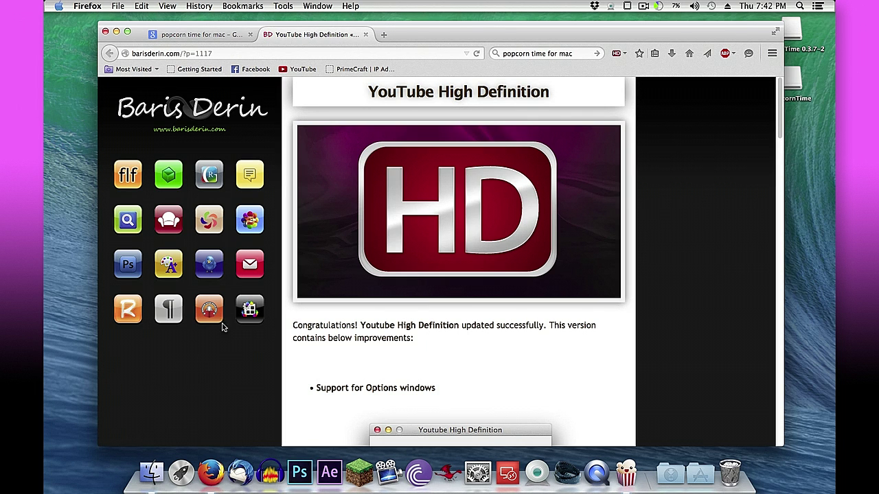
pyautogui.click(365, 36)
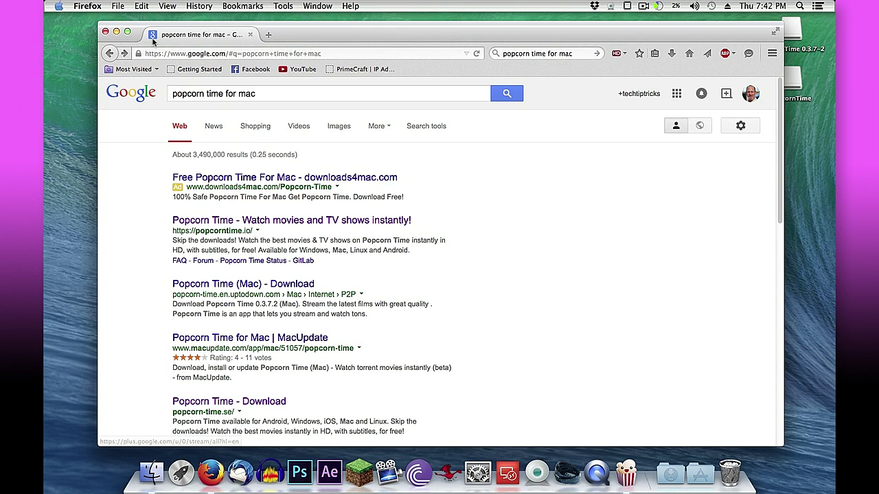
pyautogui.click(105, 31)
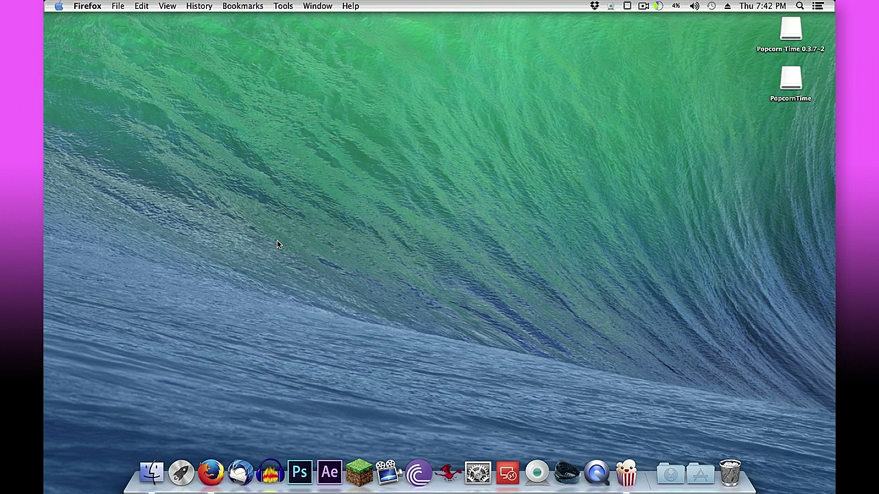